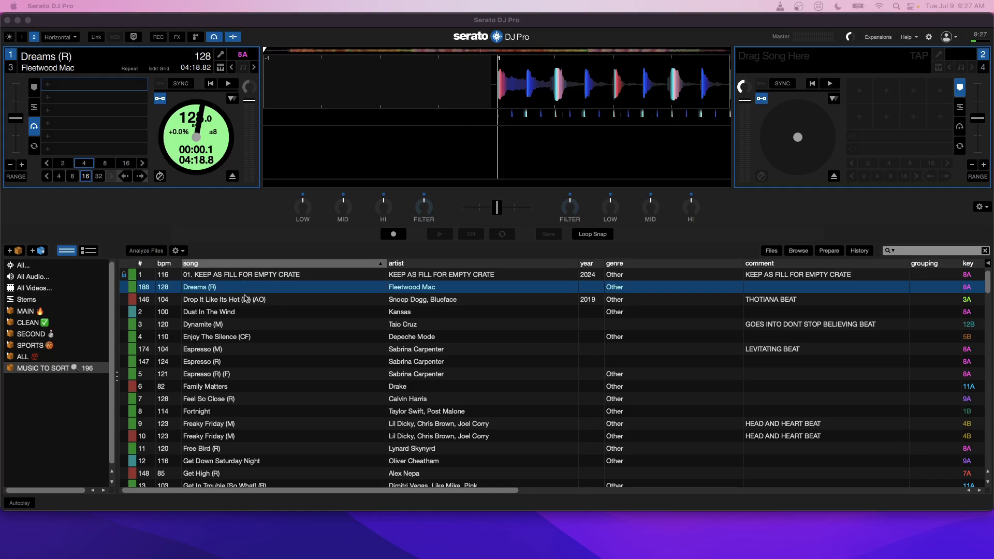
Step: Look across the crate's remaining columns, including the selected Dreams (R) track's filename, and return to the song column
left_click(305, 491)
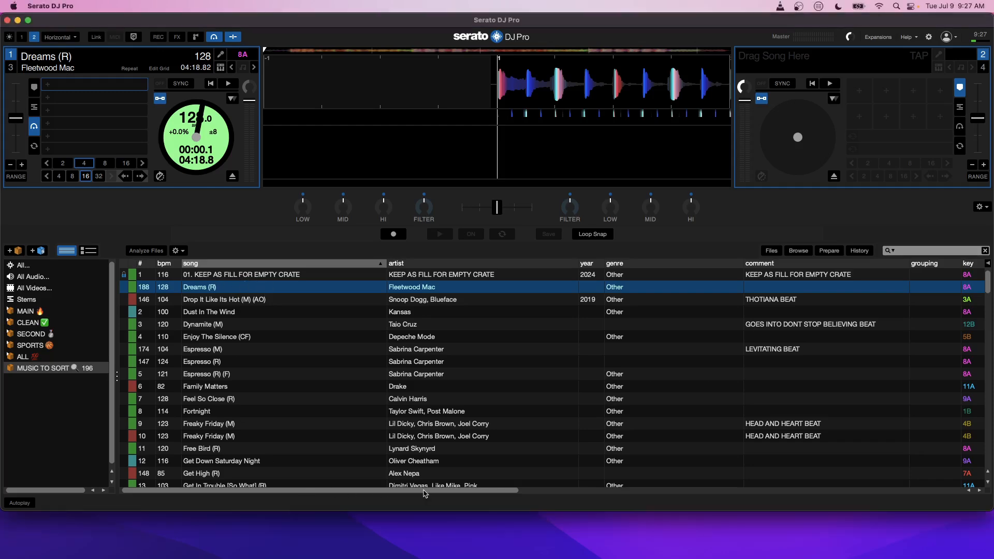
left_click_drag(424, 490, 731, 489)
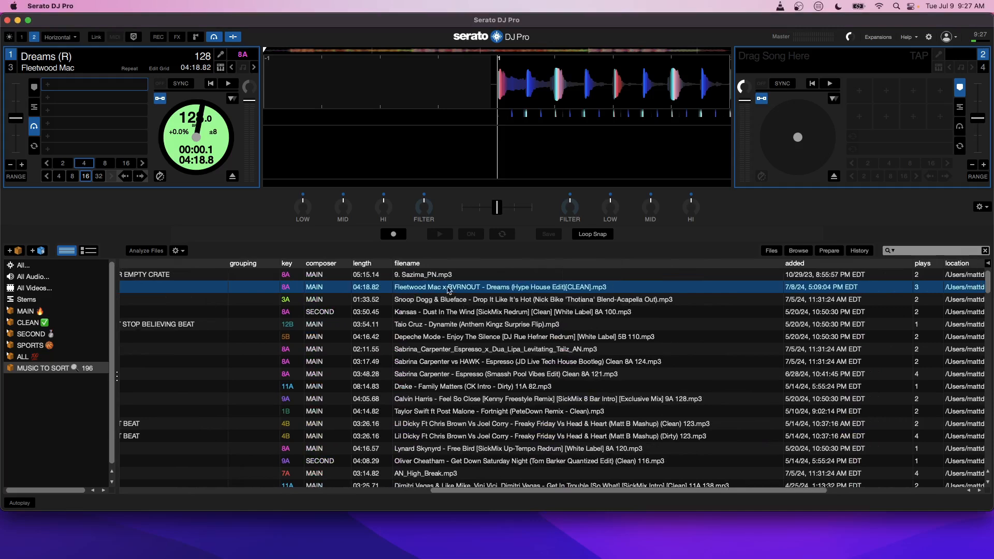
left_click_drag(573, 494, 190, 513)
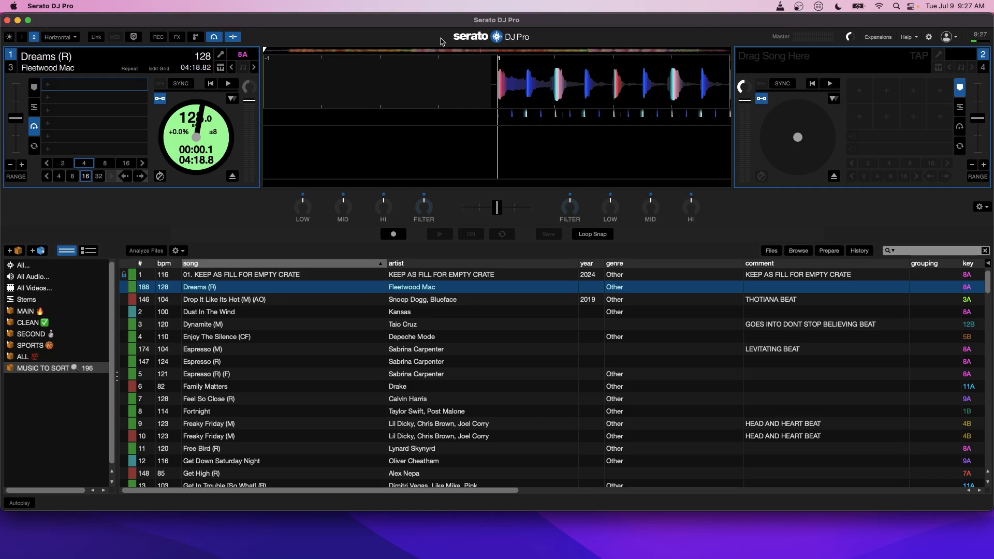
Step: Set hot cues 1, 2 and 3 at the start of Dreams (R) and after each 16-beat jump, and audition the third
key("ctrl+1")
left_click(140, 176)
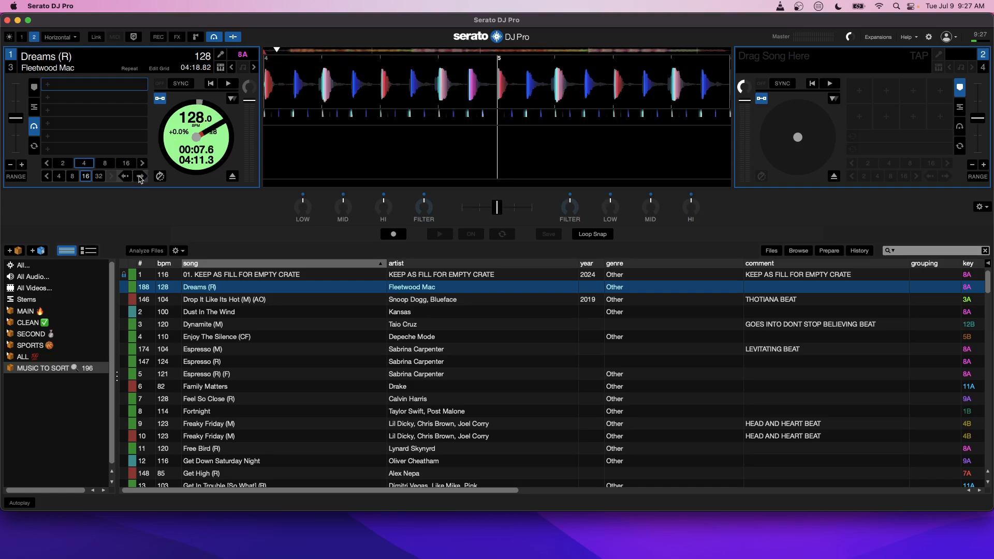
key("ctrl+2")
left_click(141, 176)
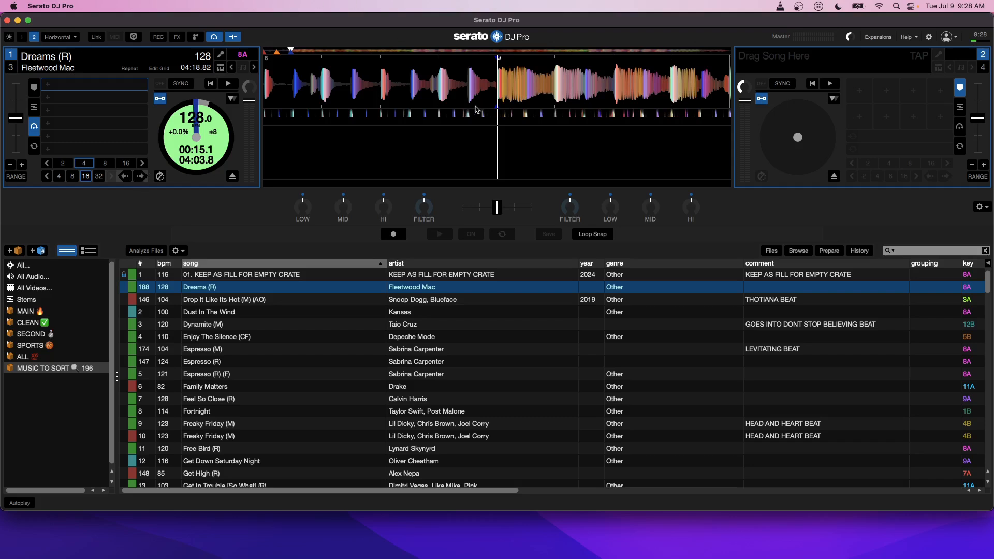
key("space")
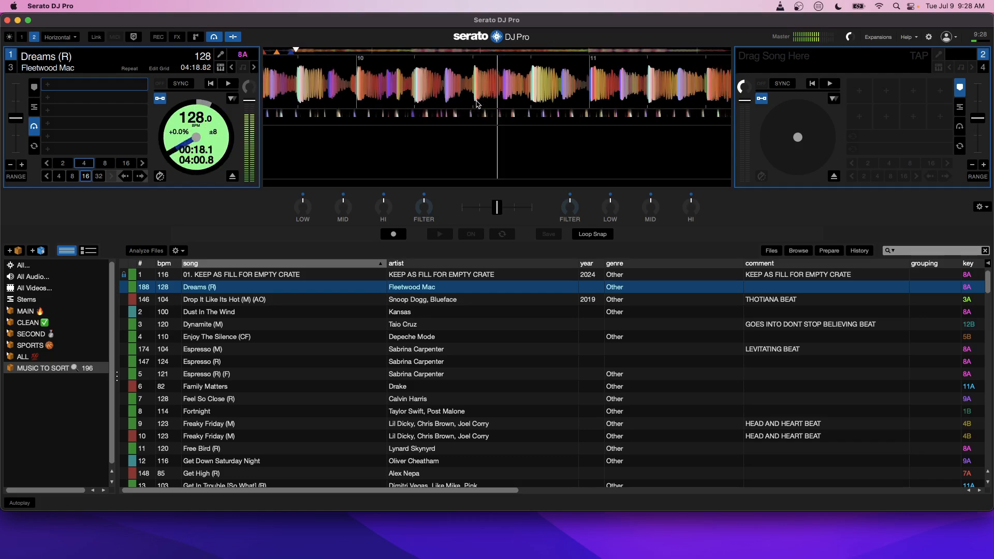
key("3")
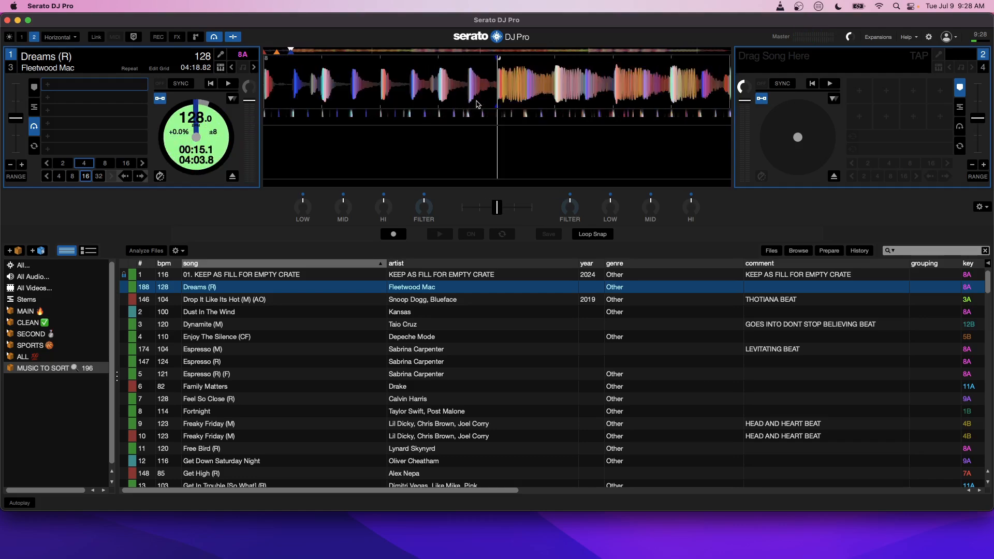
Step: Find the downbeat of bar 17 by ear and set hot cue 4 there at about 00:30
left_click(314, 56)
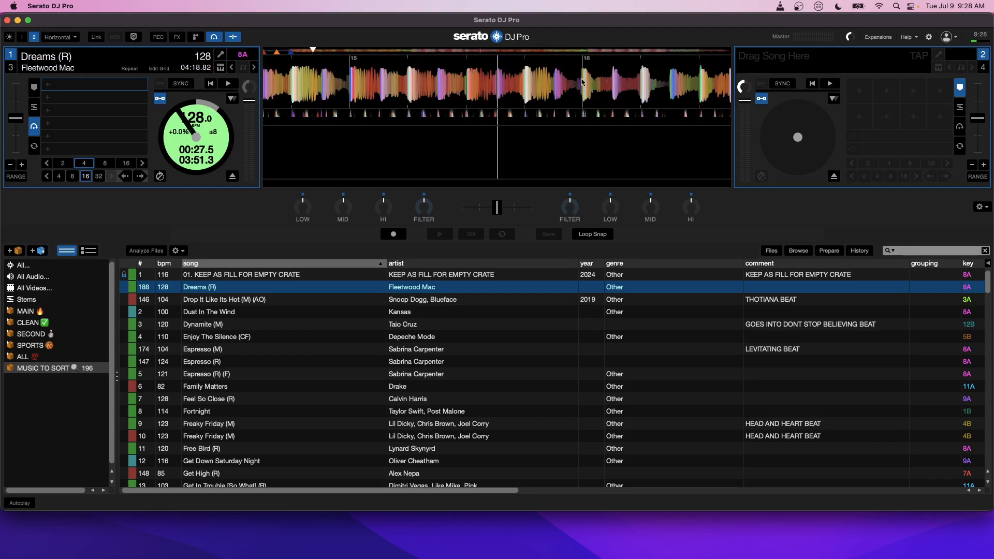
key("space")
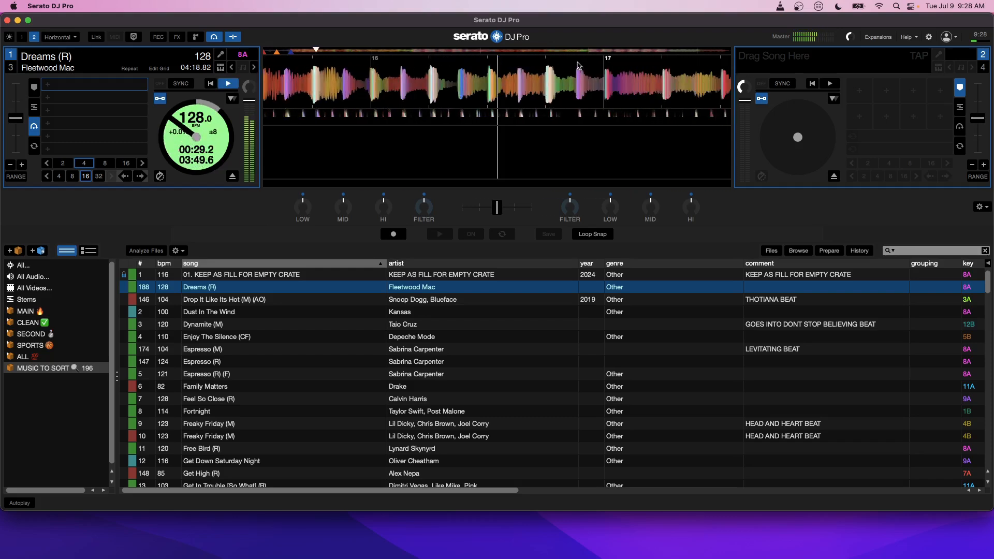
key("space")
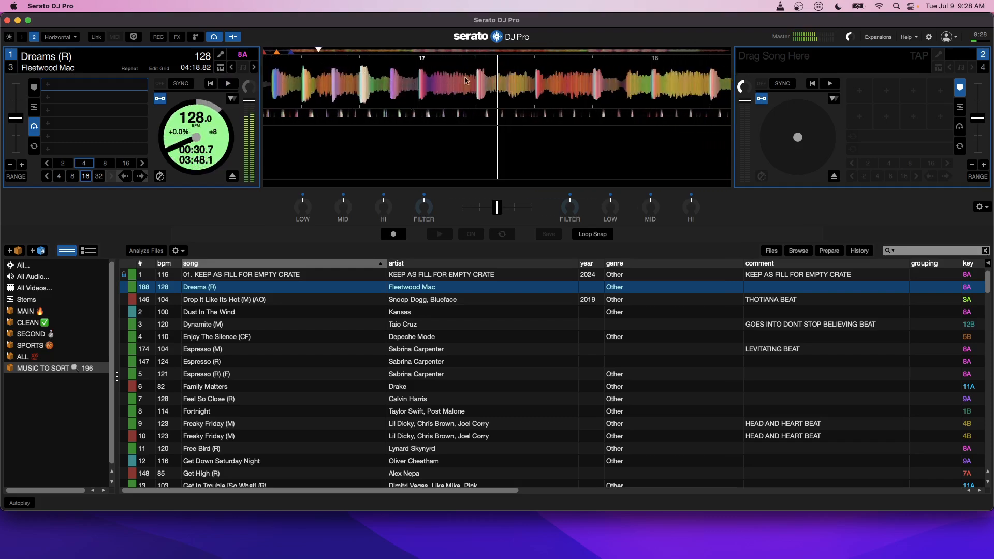
left_click_drag(446, 83, 522, 85)
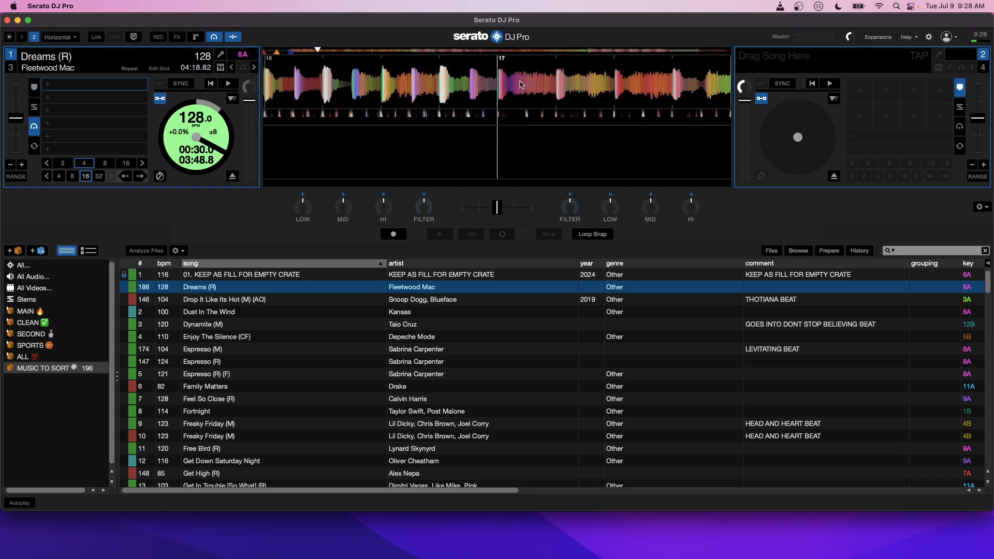
left_click(34, 87)
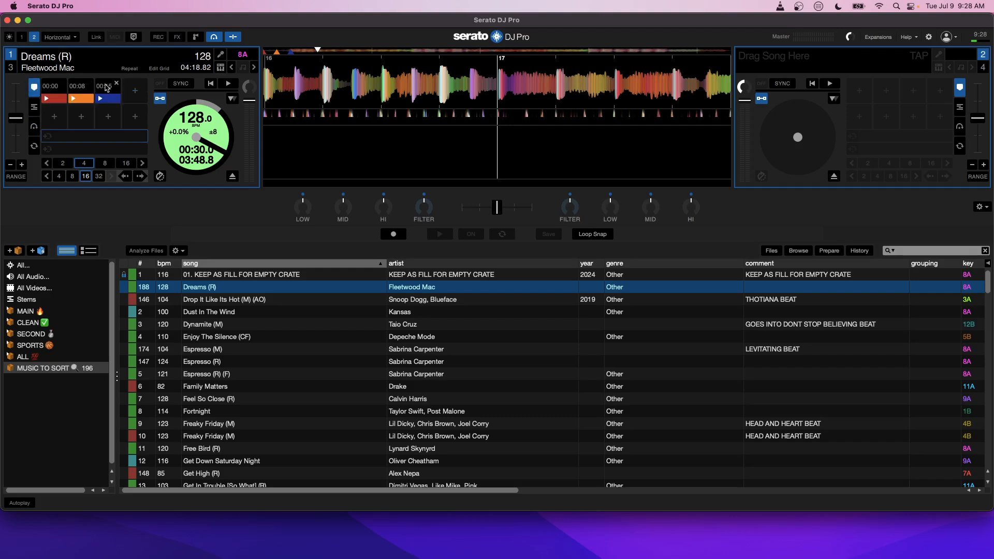
left_click(128, 89)
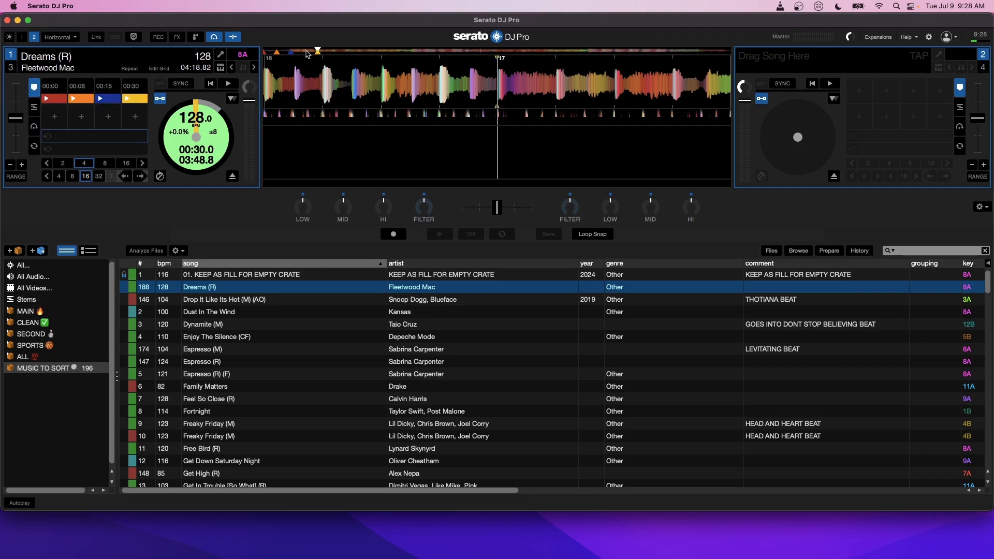
Step: Compare the track positions around the third and fourth cues and return to the first cue
left_click(290, 52)
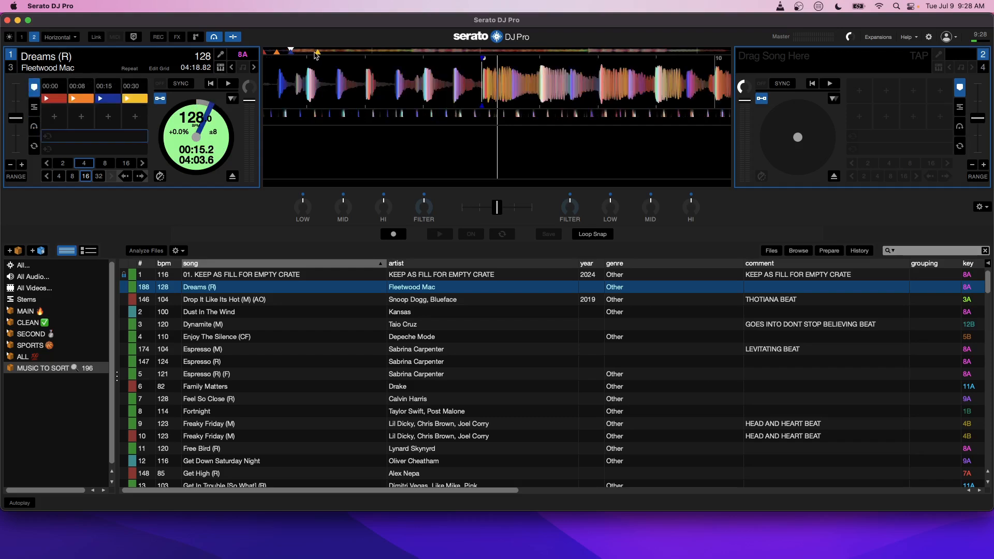
left_click(319, 51)
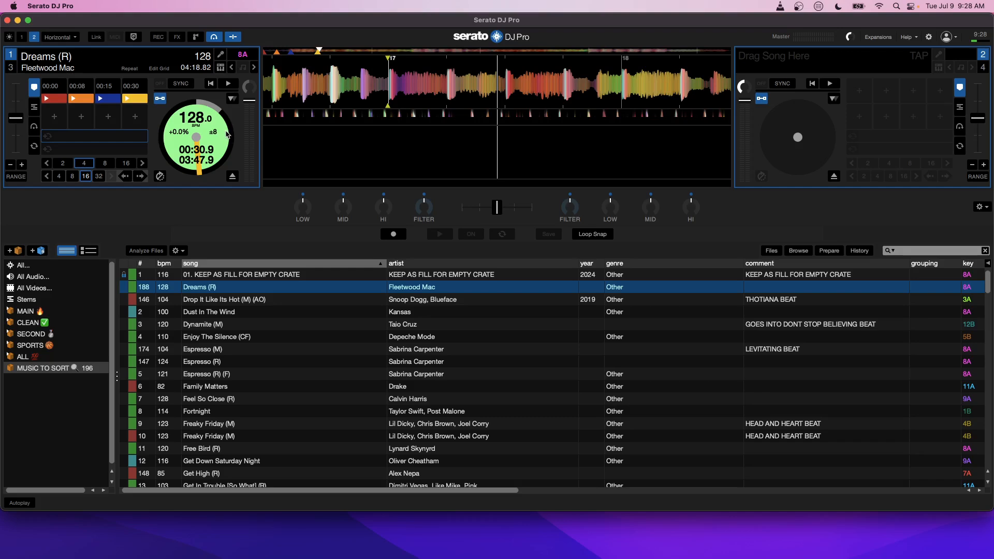
key("1")
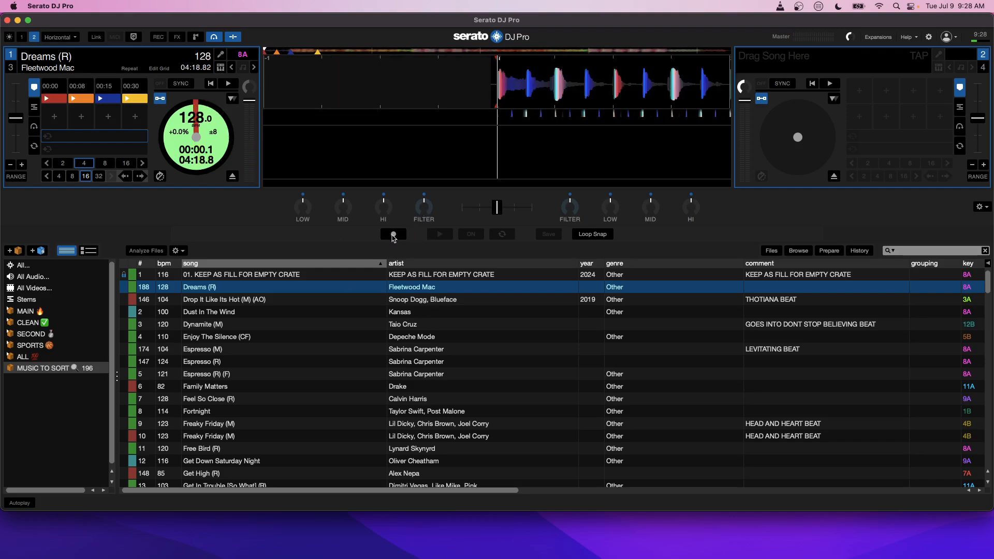
Step: Start recording a flip from the first cue, pause playback, and move the playhead to the third cue at 00:15
left_click(393, 234)
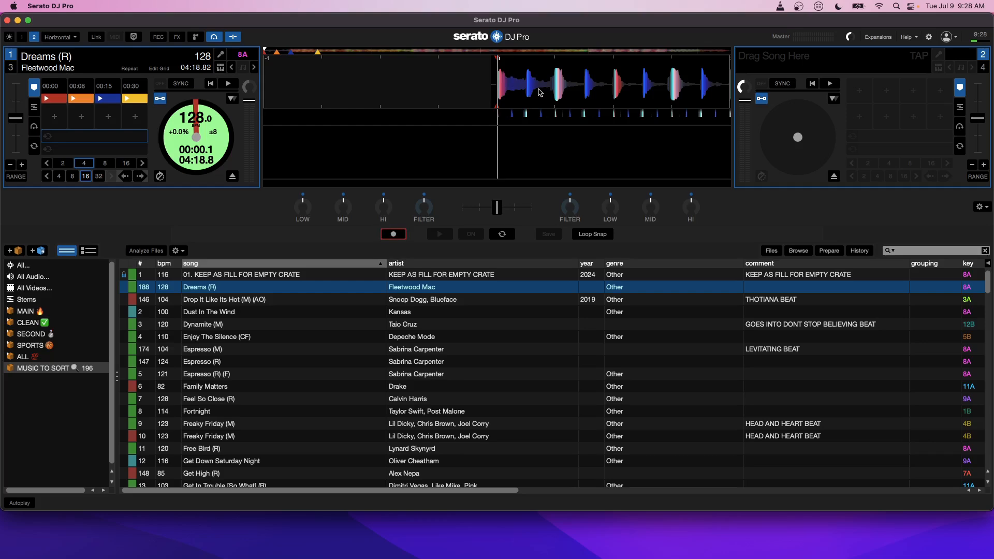
key("space")
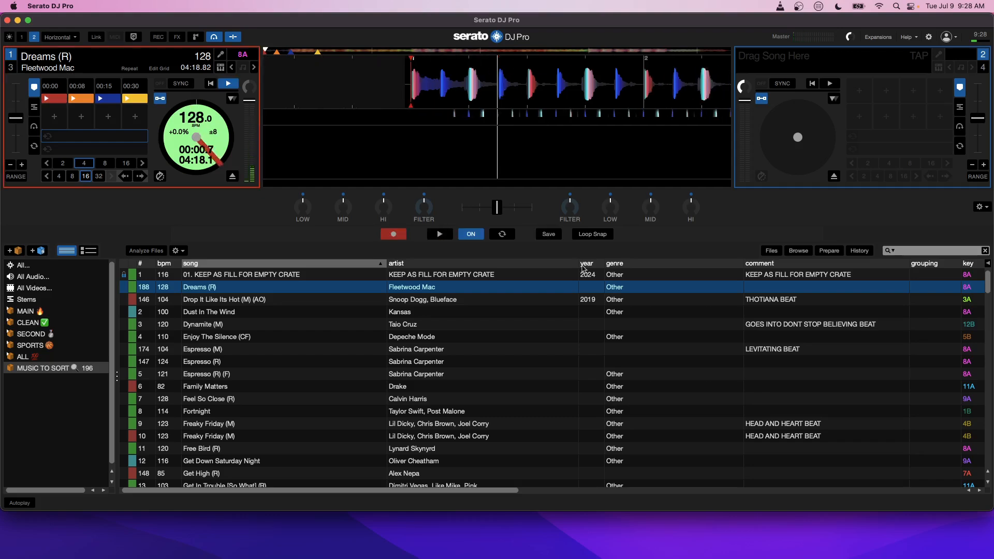
key("space")
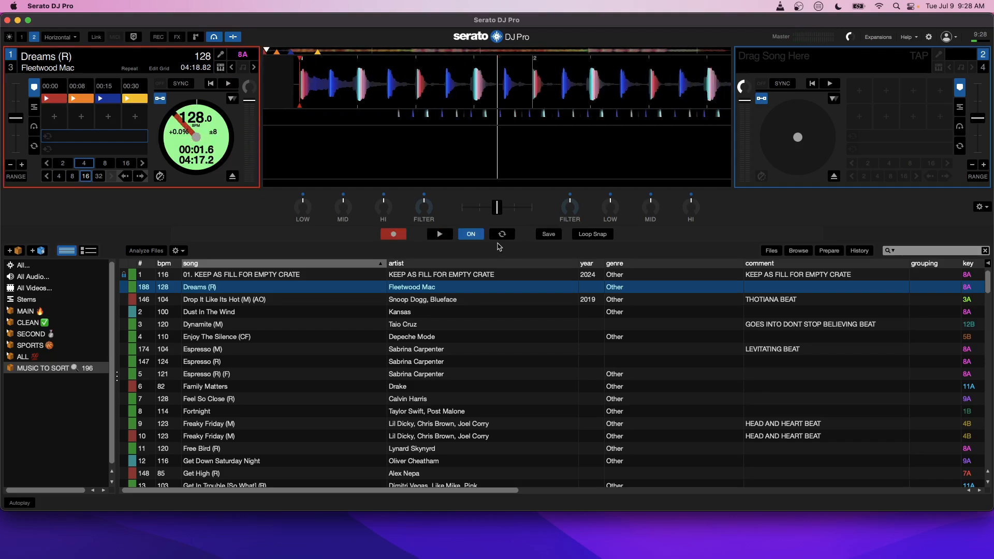
left_click_drag(540, 75, 509, 86)
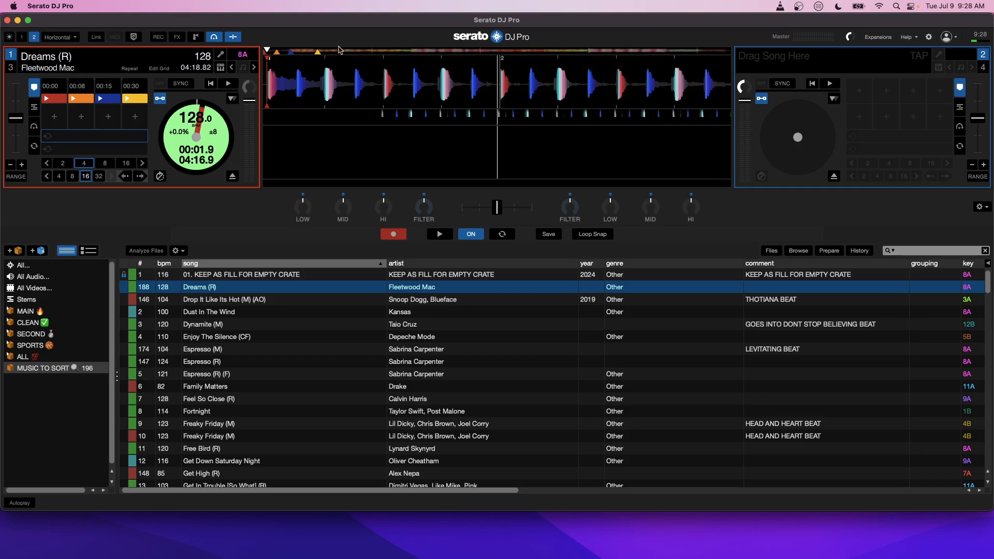
left_click(289, 52)
left_click_drag(547, 80, 420, 91)
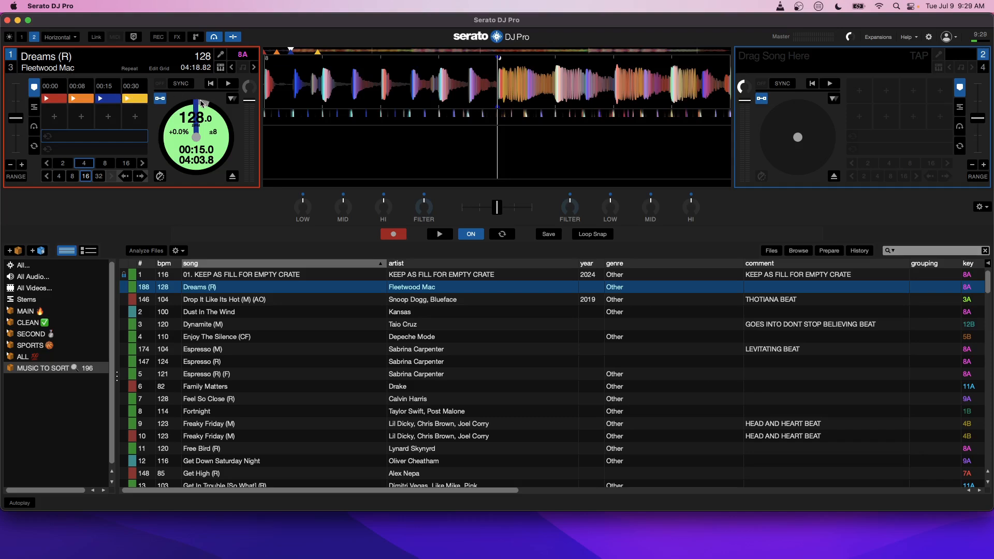
Step: Record the jump to hot cue 4 in the flip, stop playback, and save the flip
key("4")
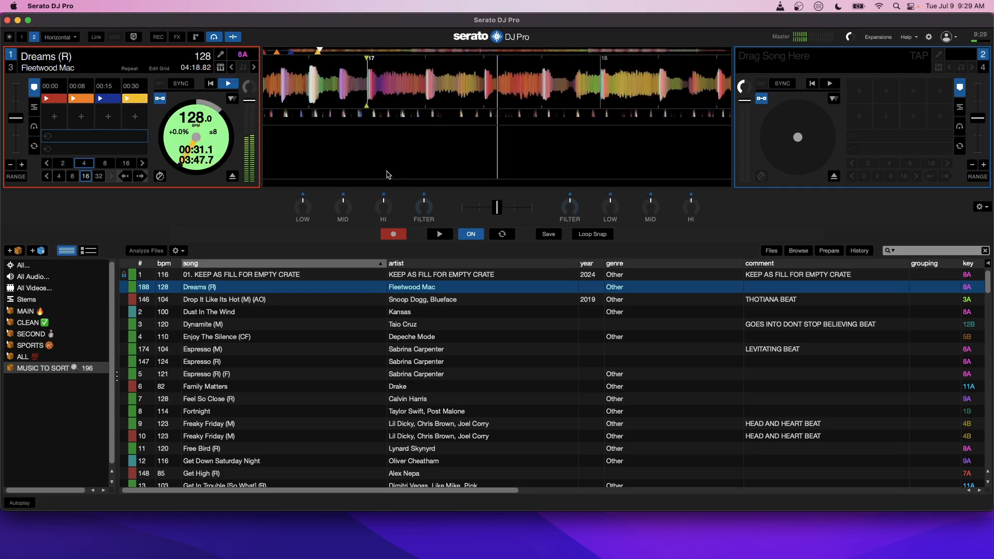
key("space")
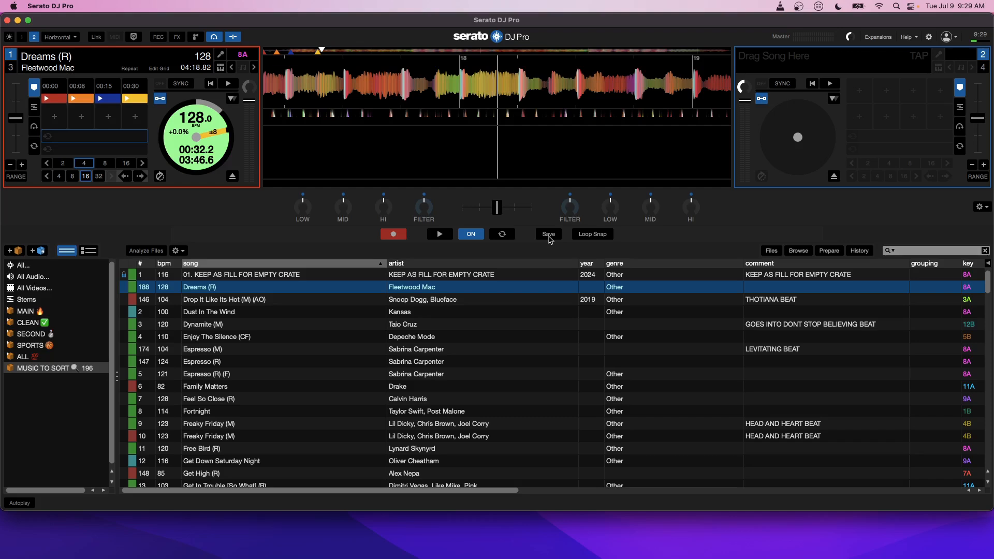
left_click(549, 235)
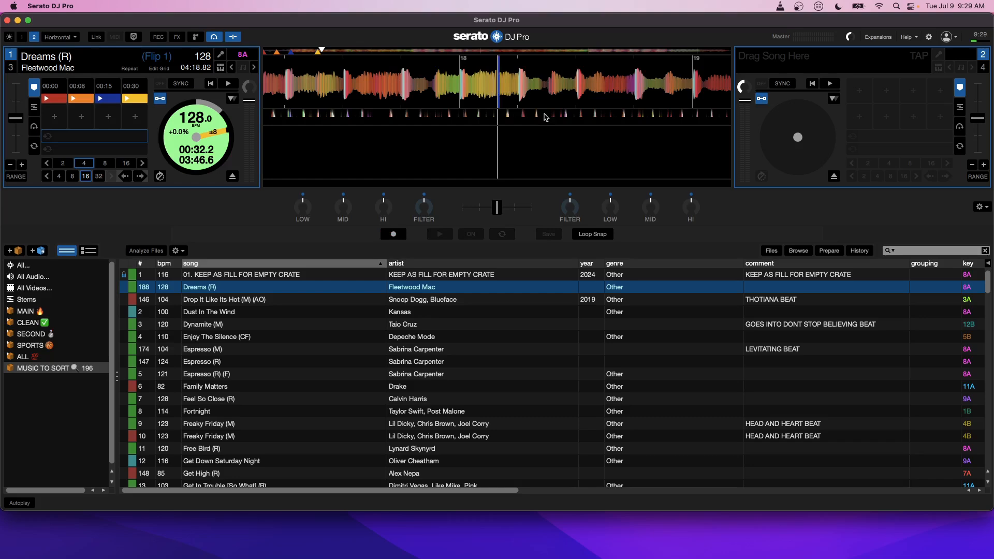
Step: Test the saved flip by playing from just before the third cue through the jump
left_click(286, 53)
key("space")
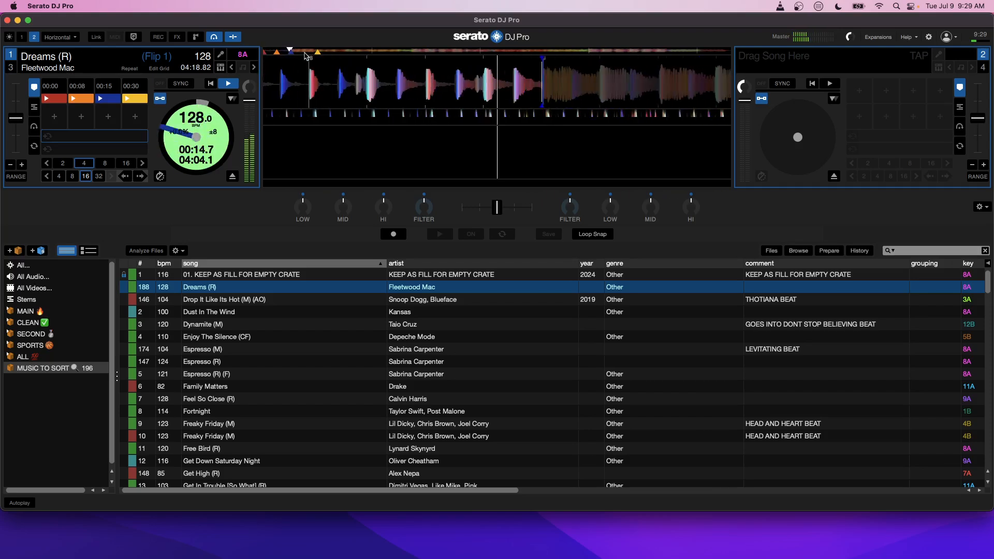
key("4")
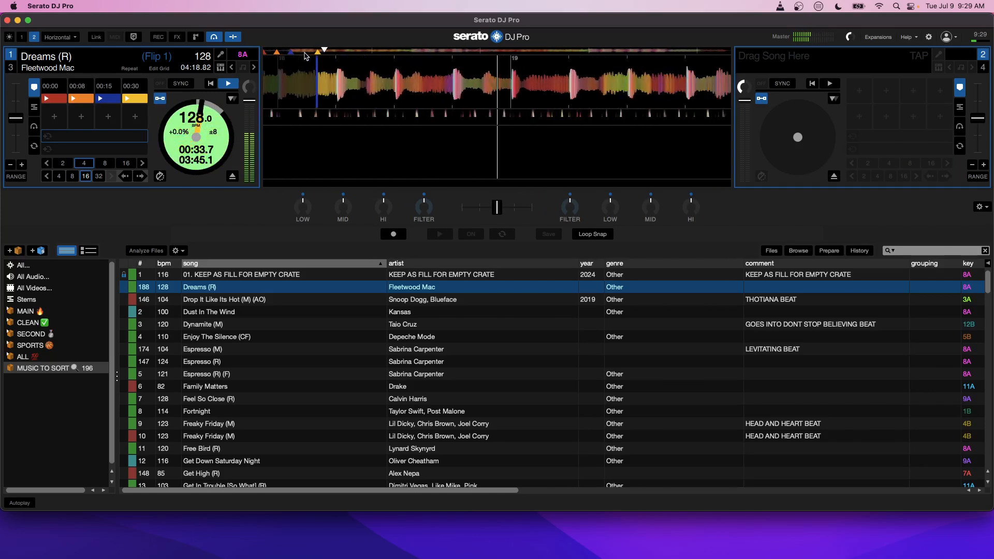
key("space")
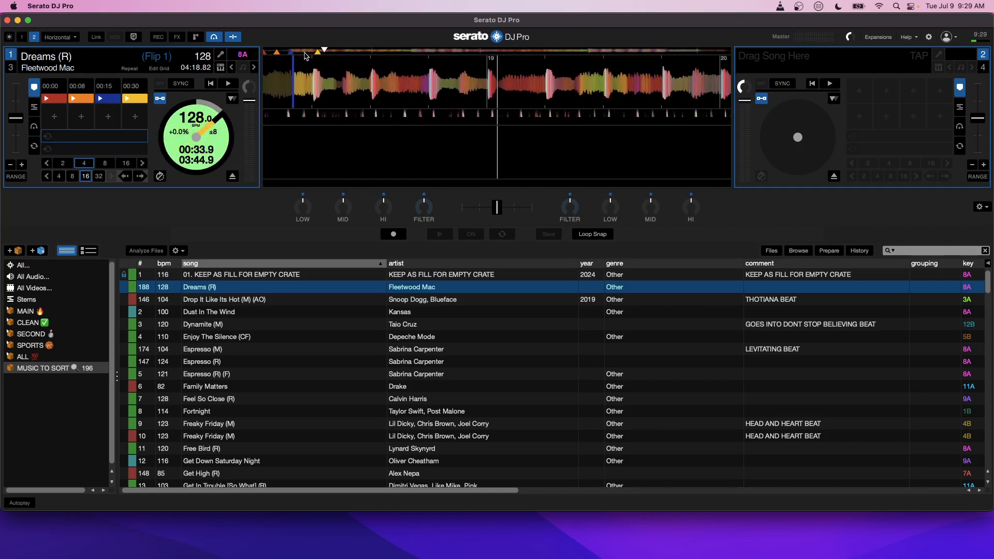
Step: Name the third hot cue FLIP and the fourth hot cue TO THIS
left_click(101, 88)
type("FLIP")
key("Return")
left_click(128, 87)
type("TO THI")
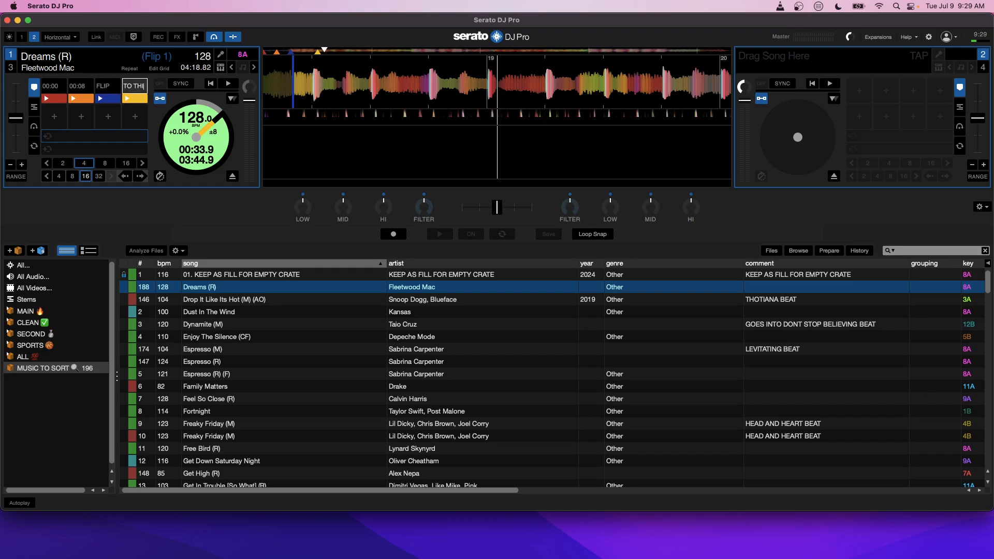
type("S")
key("Return")
Step: Name the second hot cue 4 and the first hot cue 8
left_click(74, 88)
type("4")
key("Return")
left_click(45, 87)
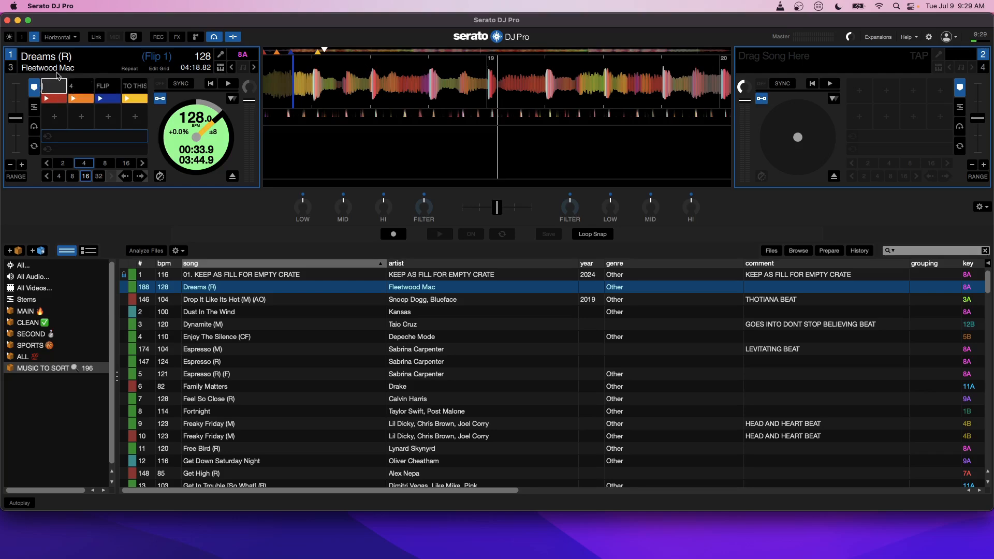
type("8")
key("Return")
Step: Review the flipped track from the first cue across the skipped section between the third and fourth cues
key("1")
key("1")
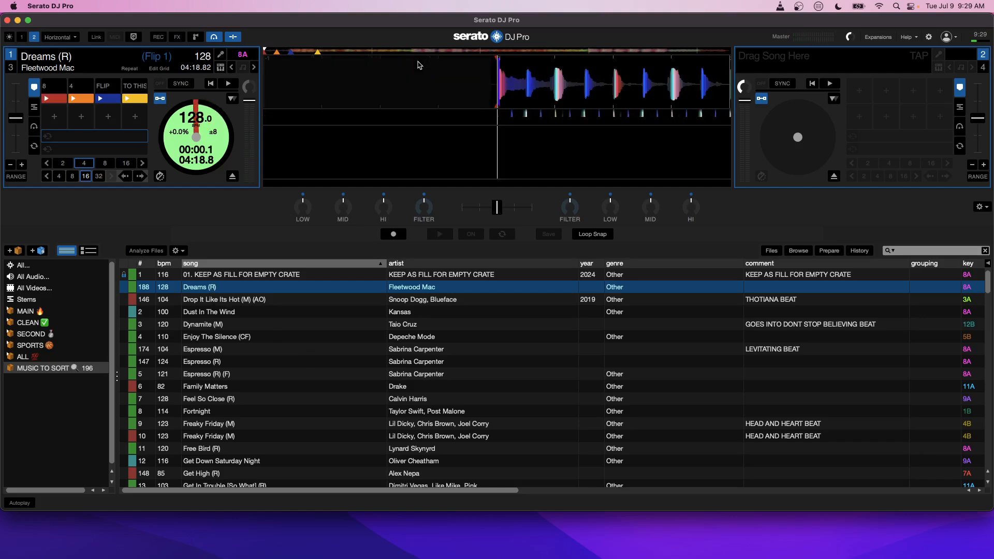
left_click(298, 52)
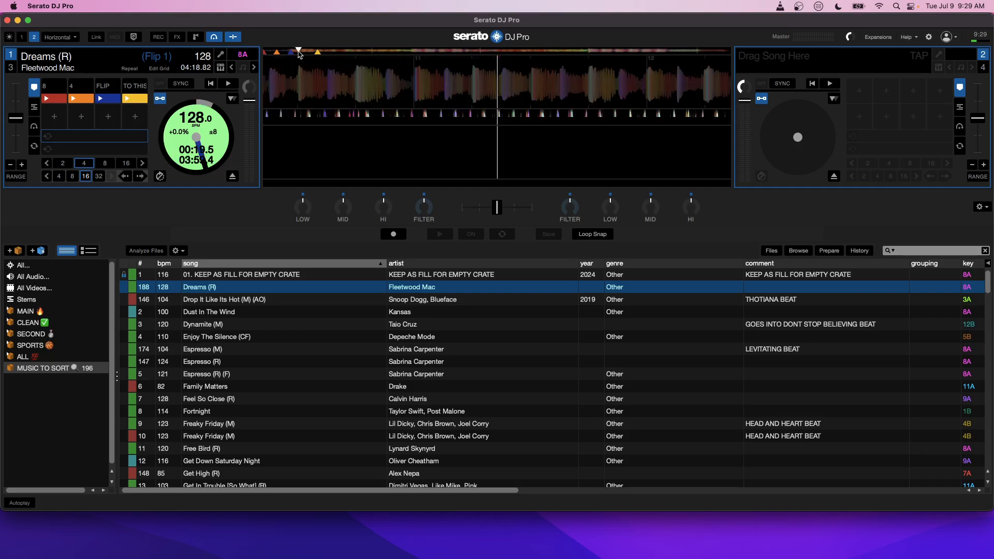
left_click(308, 51)
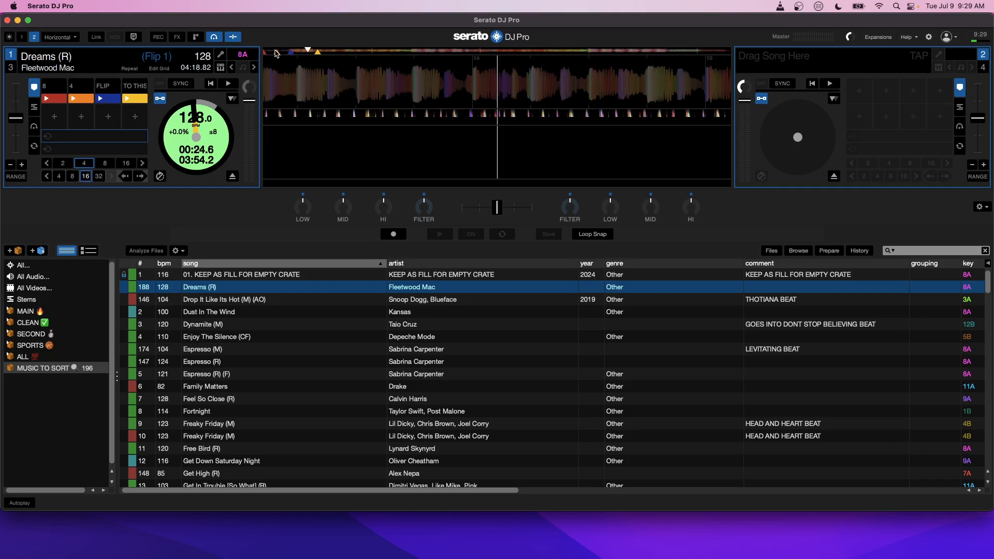
key("1")
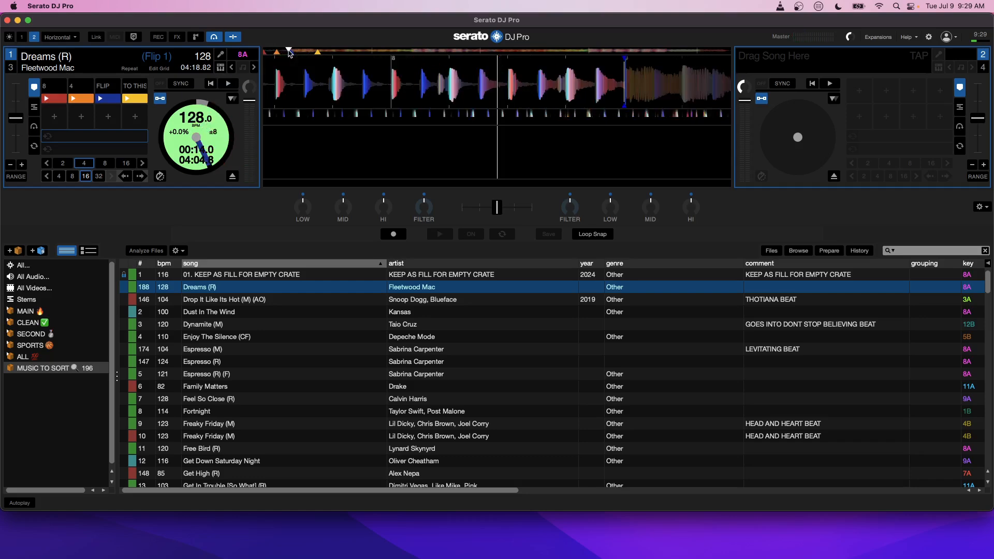
key("3")
key("4")
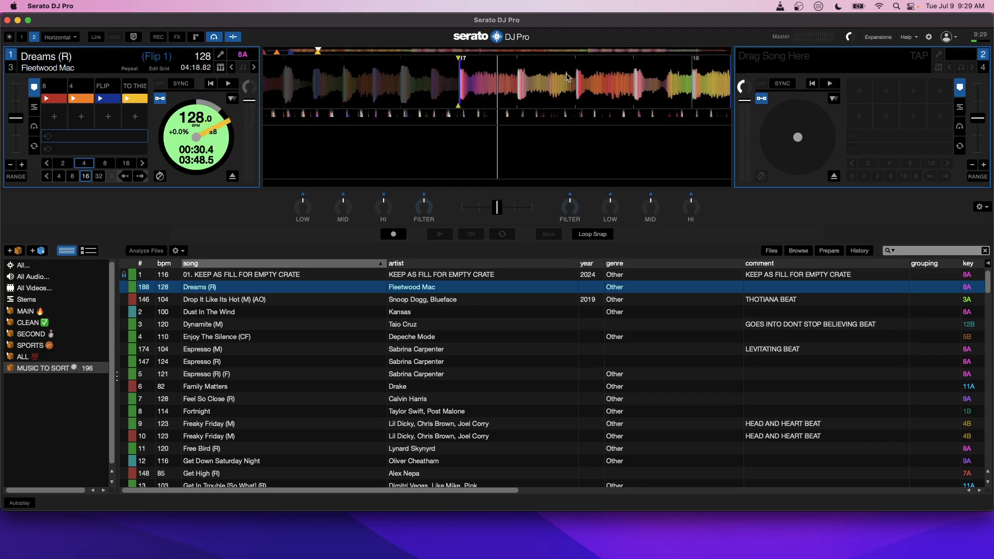
Step: Name the saved flip on Dreams (R) SKIP HYPE and return the deck to its hot cues
left_click(35, 127)
left_click(80, 86)
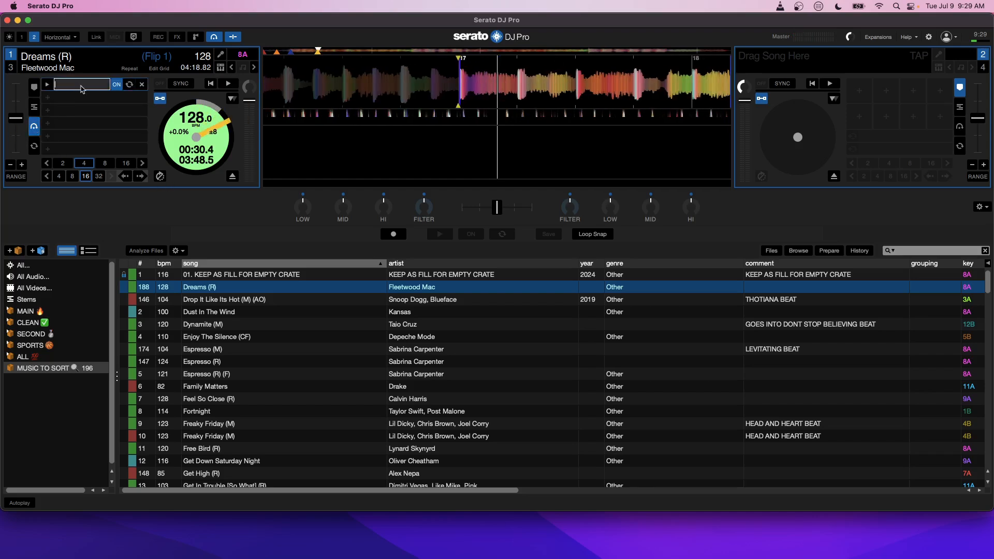
type("SKIP HYPE")
key("Return")
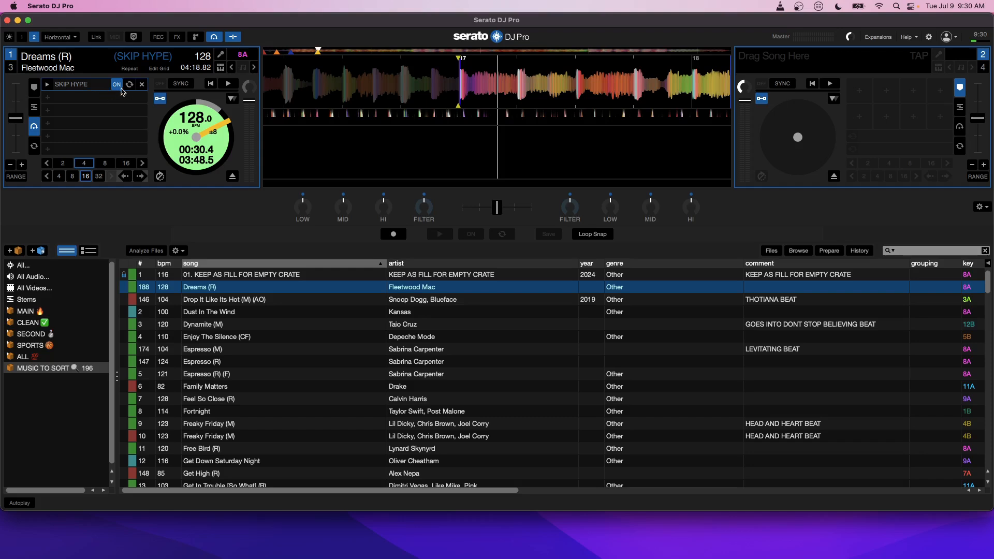
left_click(34, 88)
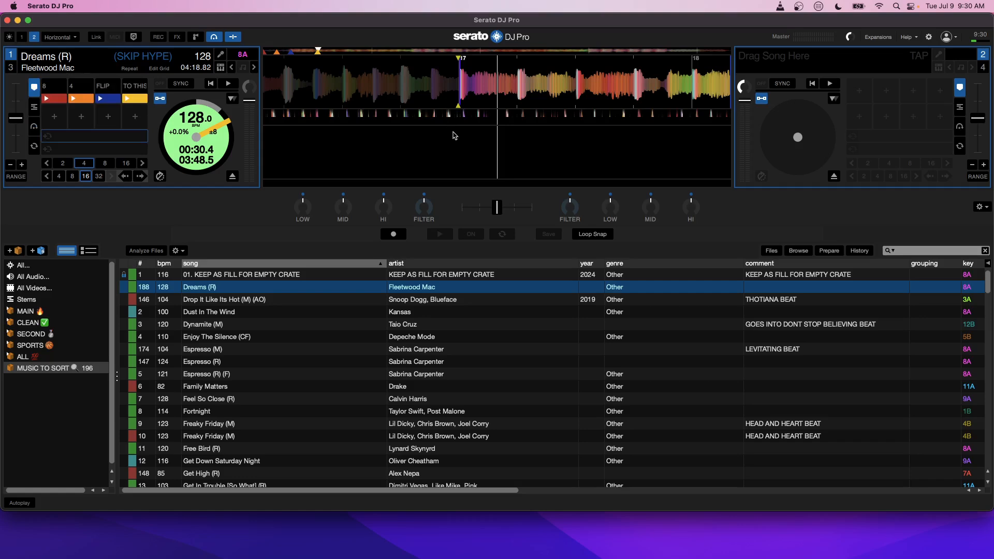
Step: Preview Dreams (R) around bar 45, align the playhead with that bar's downbeat, and inspect the passage just after bar 59
left_click(409, 51)
key("space")
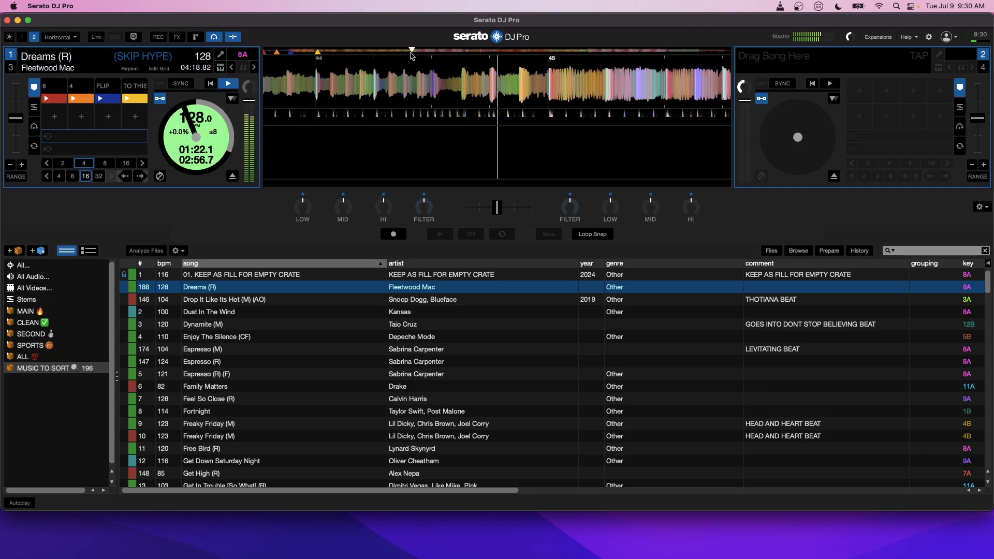
key("space")
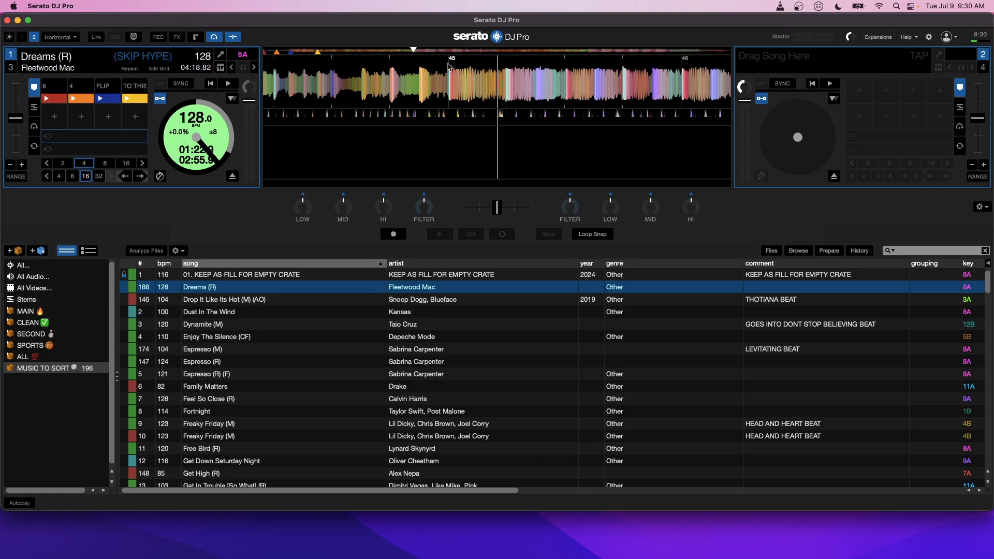
left_click_drag(450, 83, 498, 85)
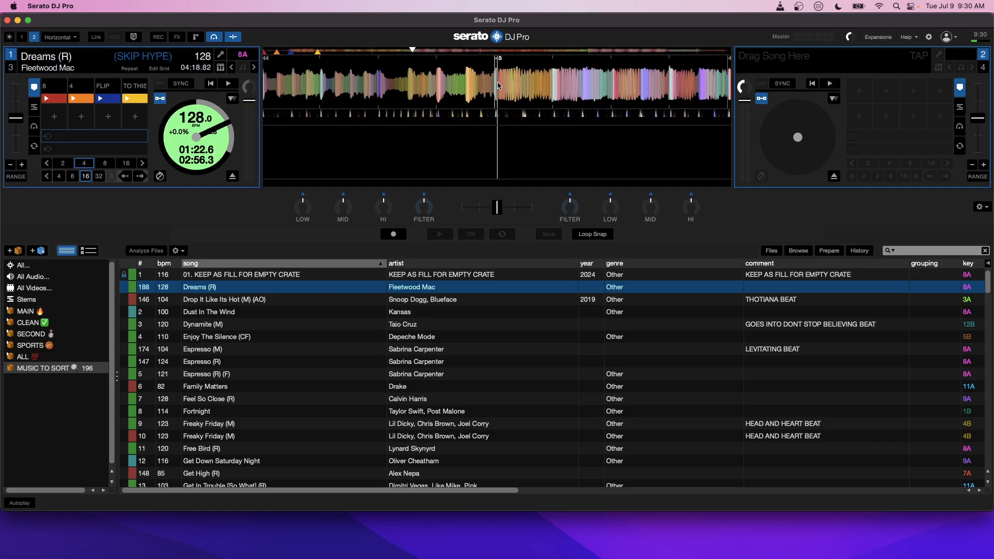
left_click(461, 51)
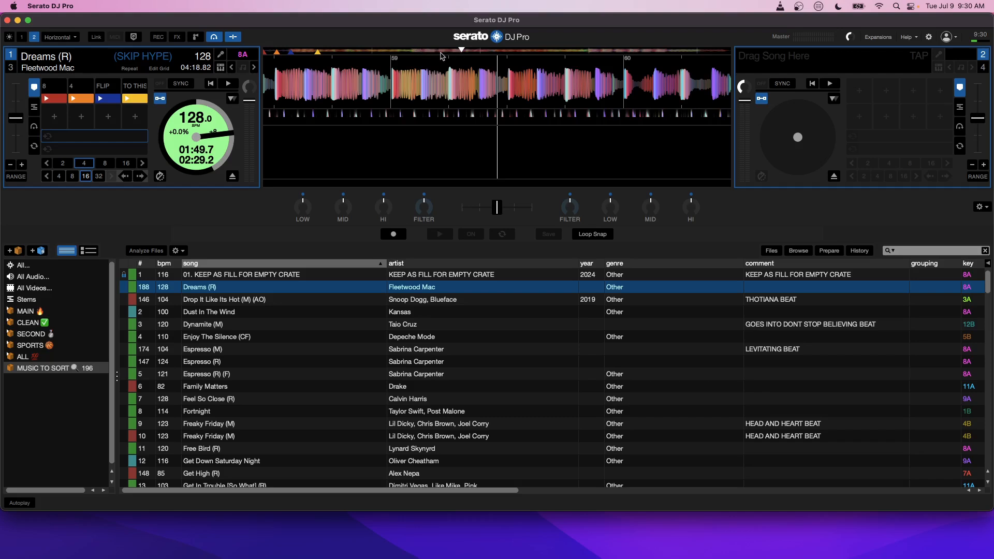